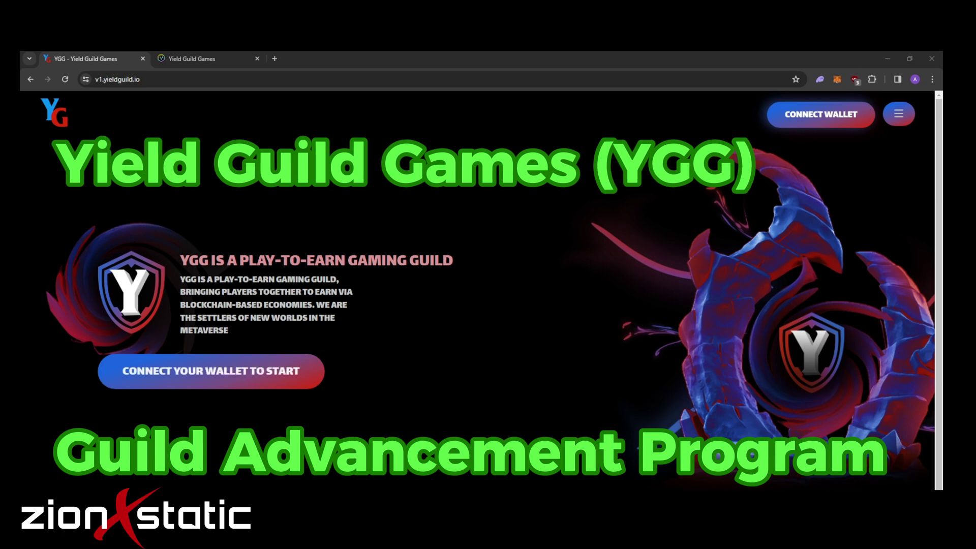
- Open the MetaMask wallet to check the 0.1 MATIC balance on Polygon
{"action": "left_click", "coordinate": [838, 80]}
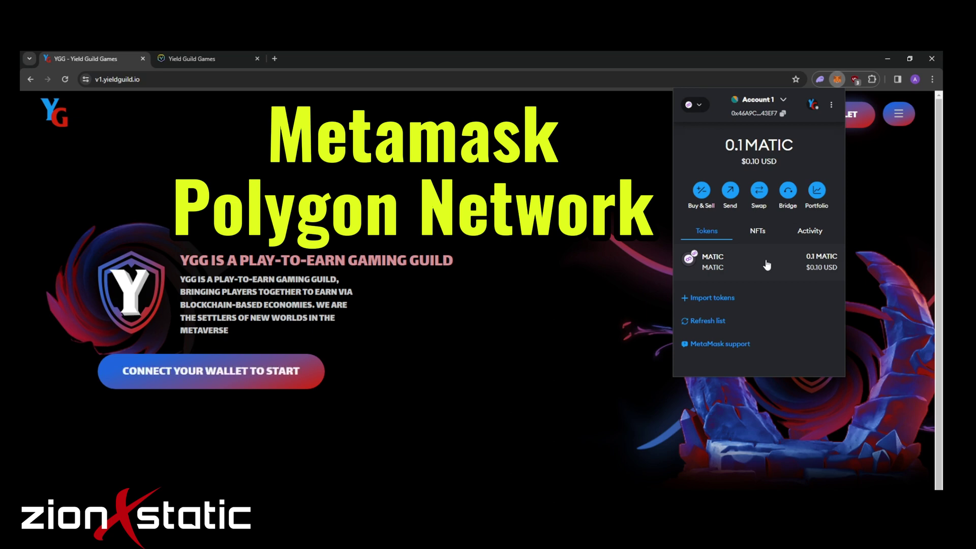
- Connect MetaMask Account 1 to the site, choosing MetaMask over Phantom
{"action": "left_click", "coordinate": [664, 235]}
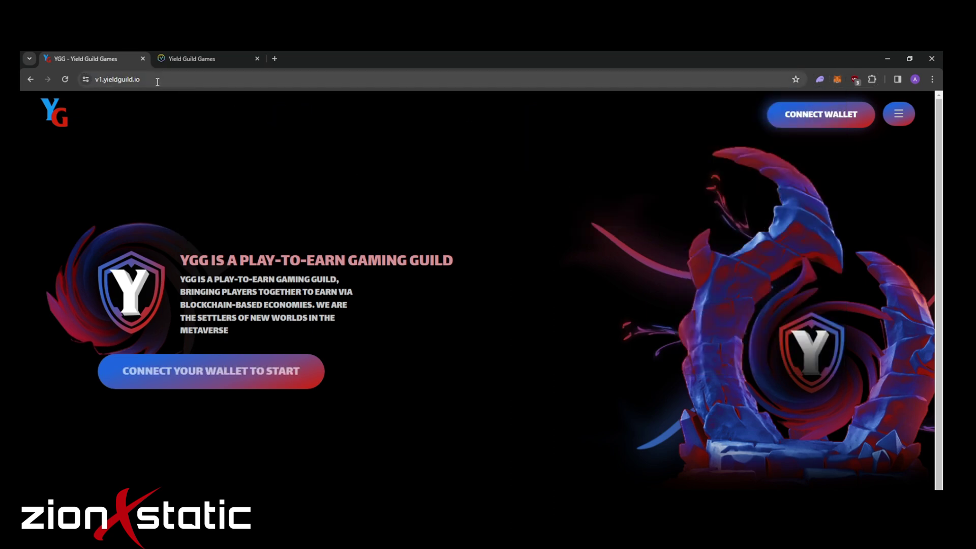
{"action": "left_click_drag", "start_coordinate": [159, 79], "coordinate": [87, 77]}
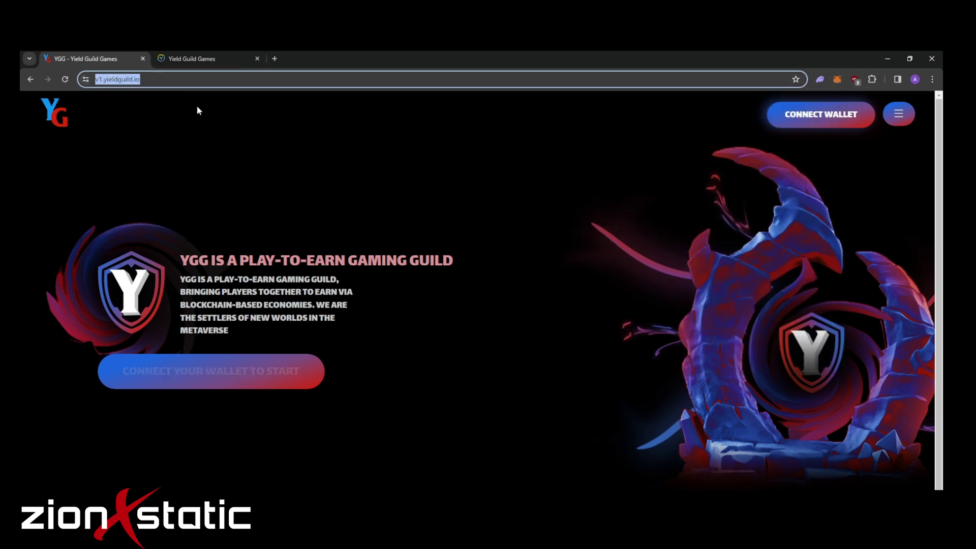
{"action": "left_click", "coordinate": [514, 181]}
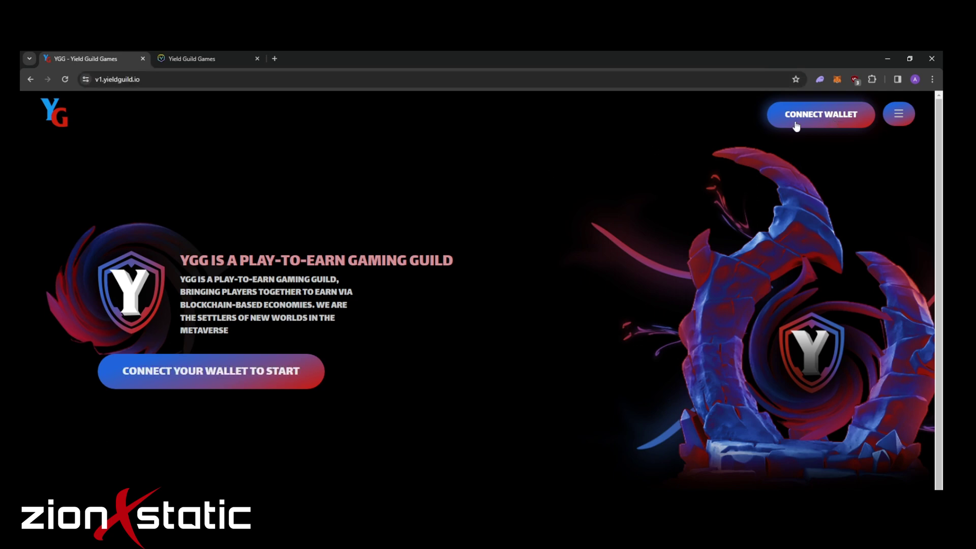
{"action": "left_click", "coordinate": [814, 120]}
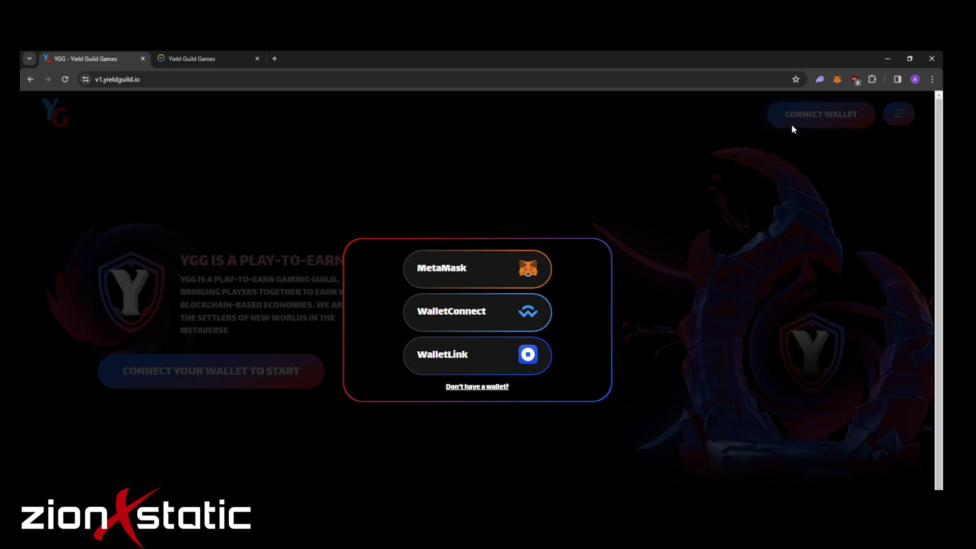
{"action": "left_click", "coordinate": [465, 265]}
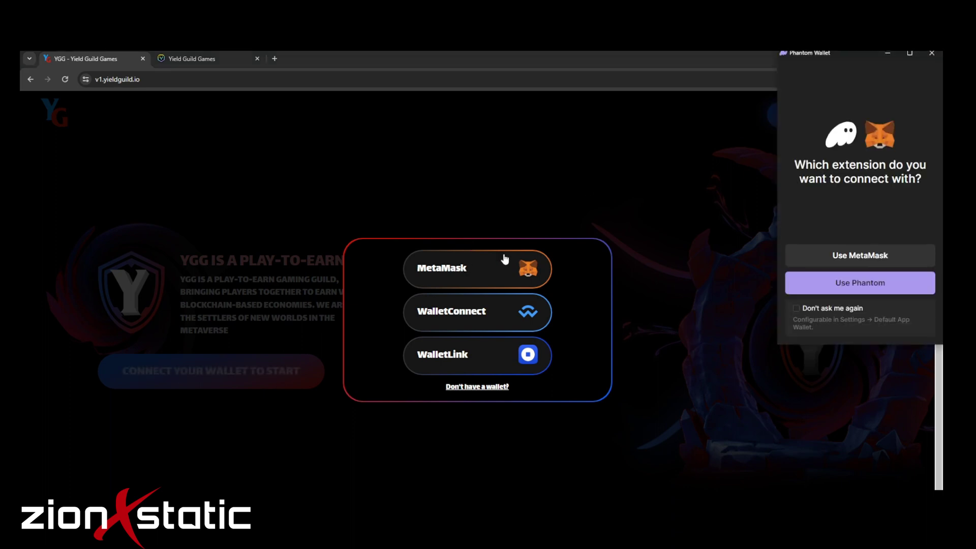
{"action": "left_click", "coordinate": [857, 254]}
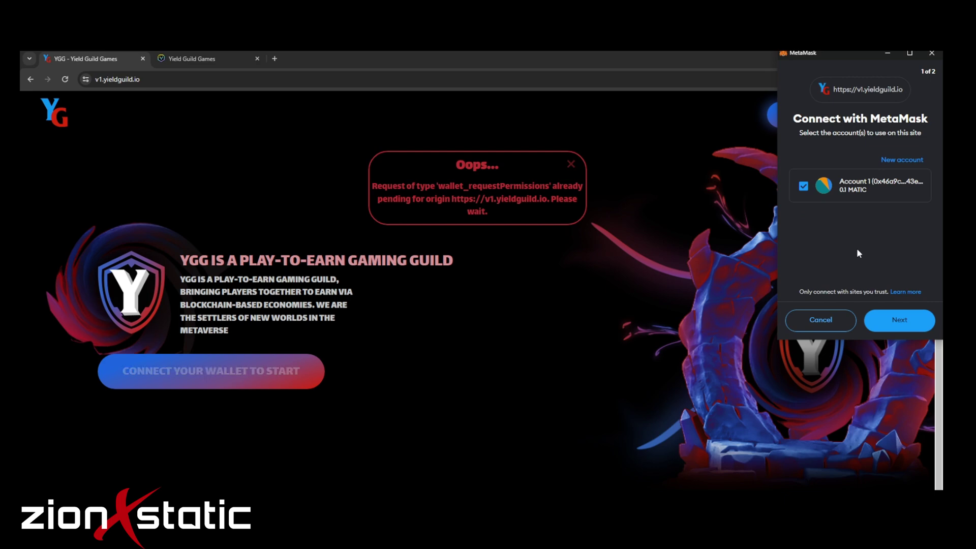
{"action": "left_click", "coordinate": [901, 317]}
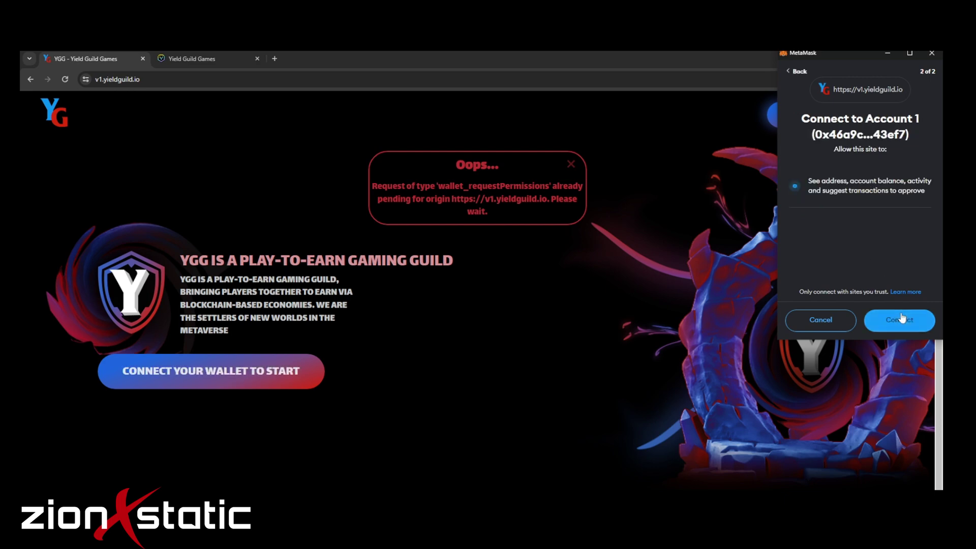
{"action": "left_click", "coordinate": [901, 318]}
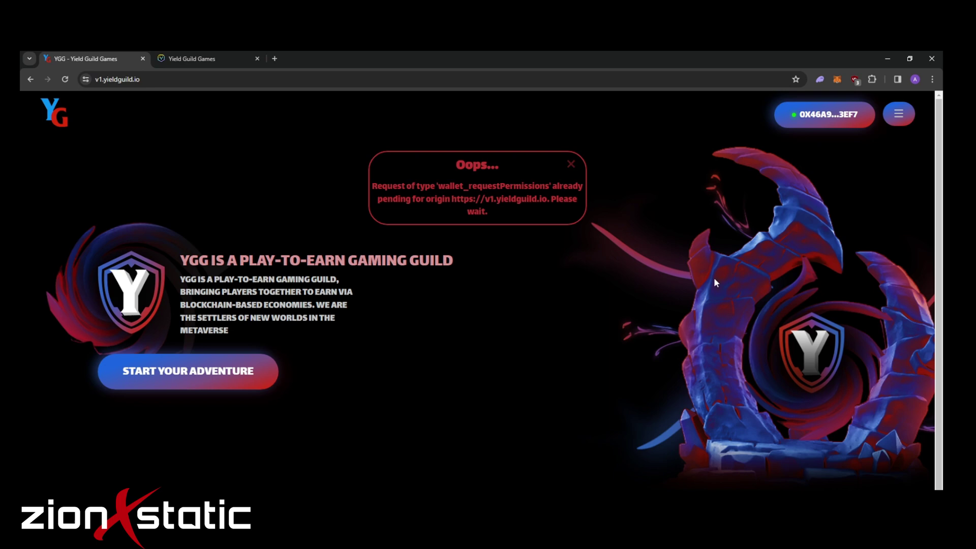
- Dismiss the Oops error, reload using MetaMask, and go to Mint Your Guild Badge
{"action": "left_click", "coordinate": [571, 164]}
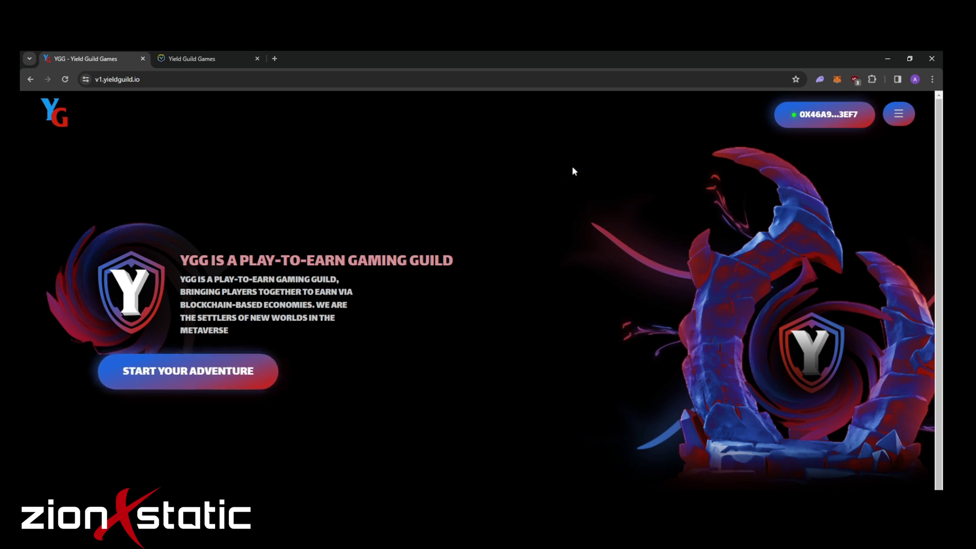
{"action": "scroll", "coordinate": [553, 288], "scroll_direction": "down", "scroll_amount": 1}
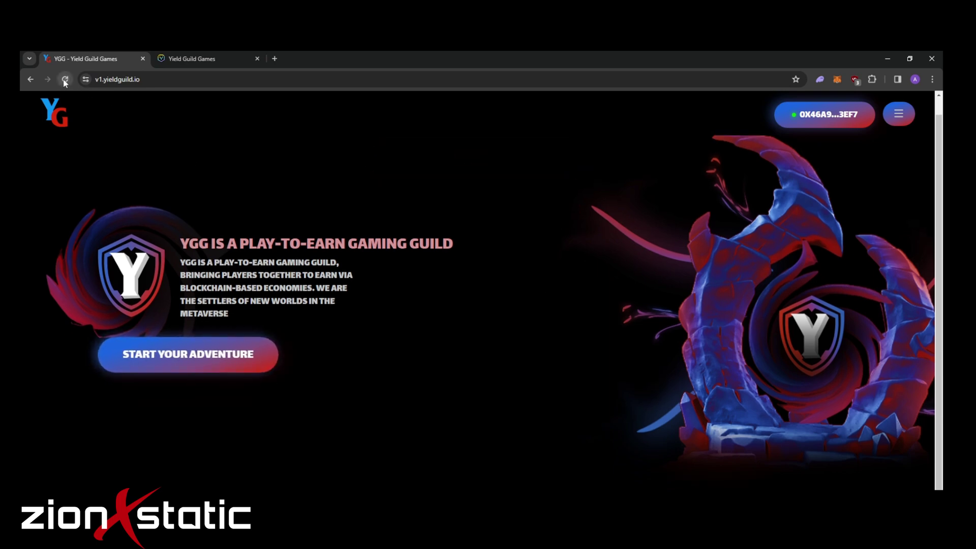
{"action": "left_click", "coordinate": [66, 80]}
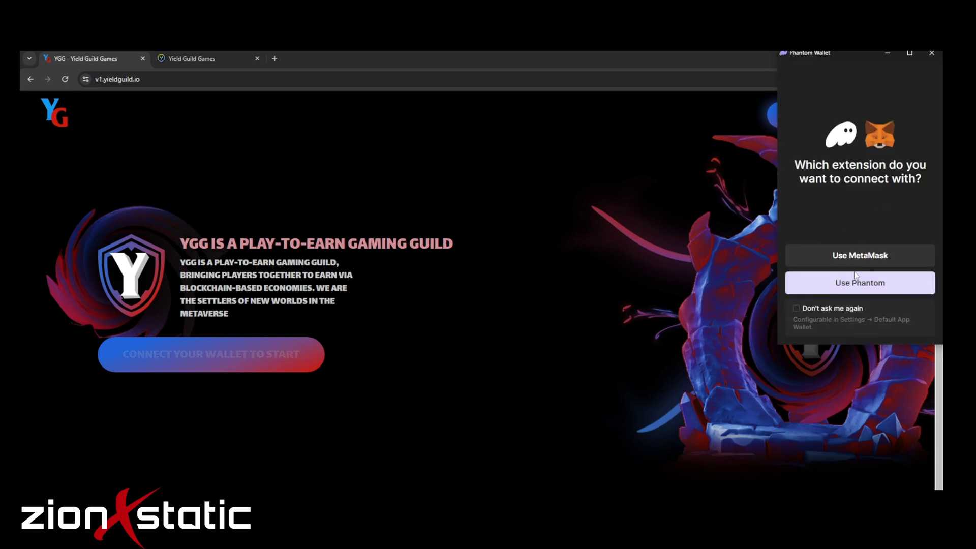
{"action": "left_click", "coordinate": [860, 256]}
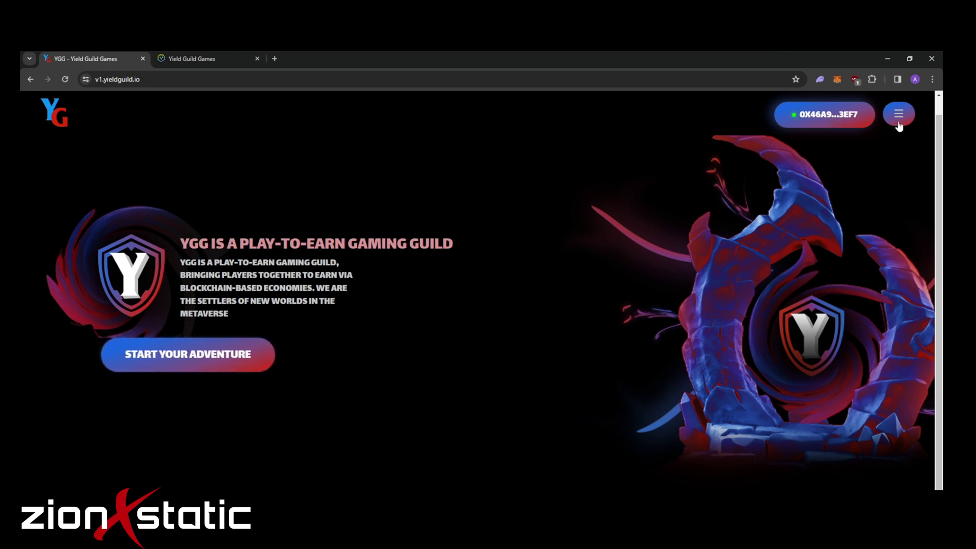
{"action": "left_click", "coordinate": [219, 359]}
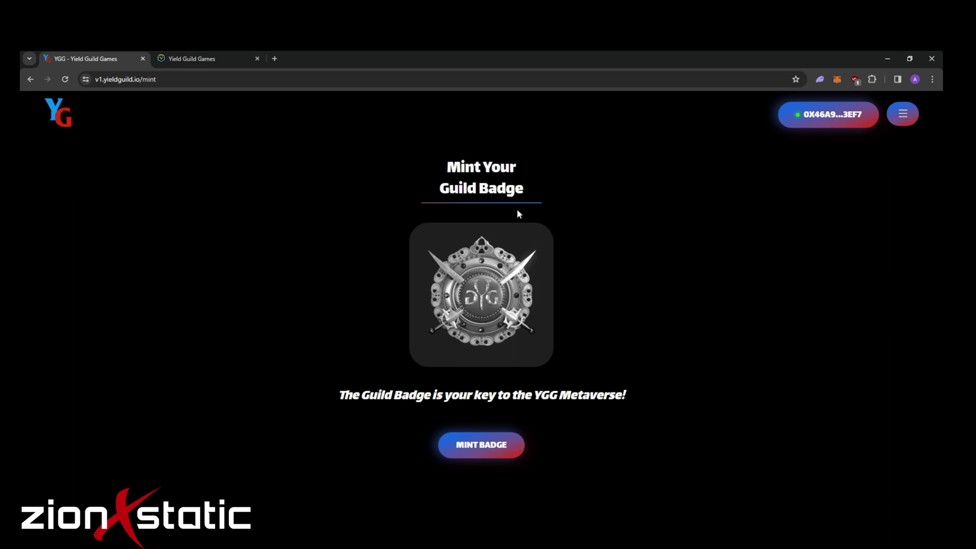
- Check the MATIC balance and request MINT BADGE, reaching the 0.02755007 MATIC fee confirmation
{"action": "left_click", "coordinate": [838, 79]}
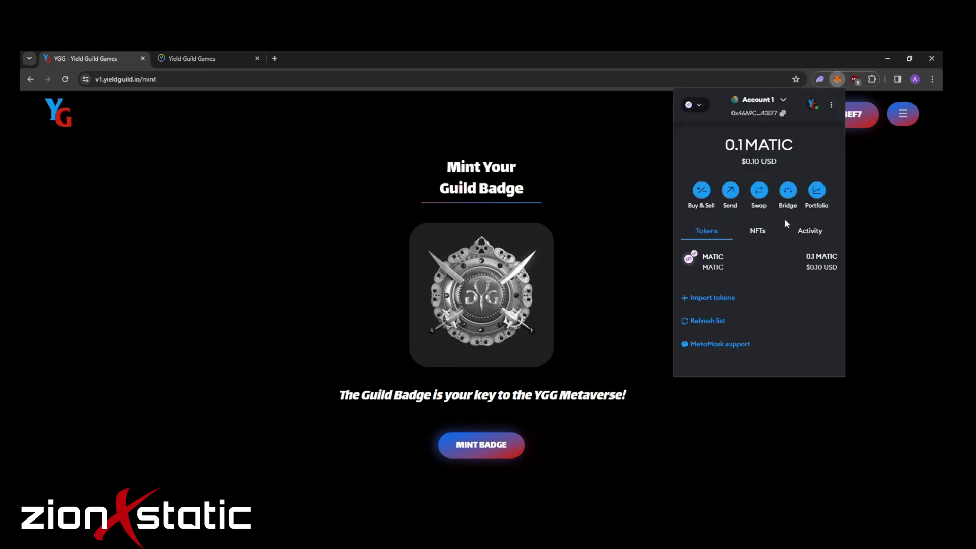
{"action": "left_click", "coordinate": [496, 456]}
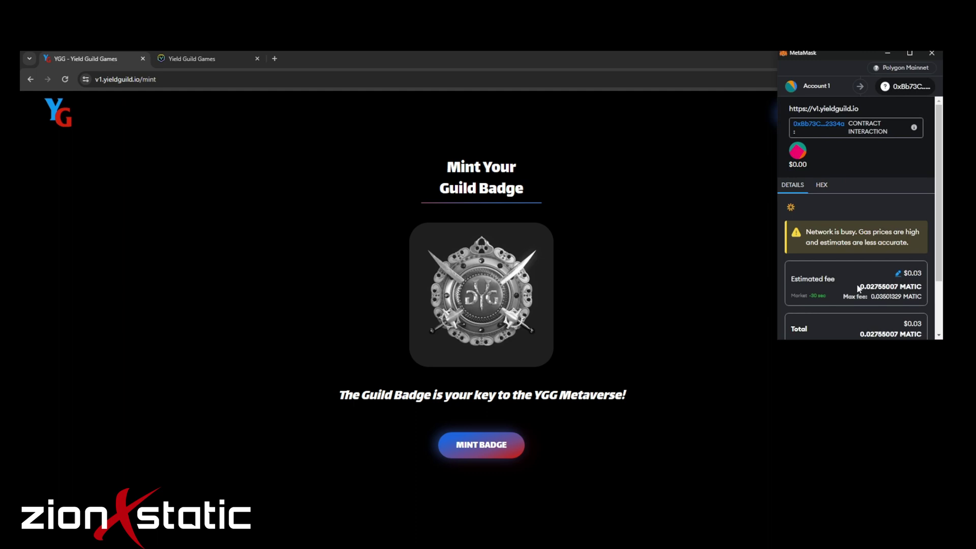
{"action": "scroll", "coordinate": [915, 288], "scroll_direction": "down", "scroll_amount": 2}
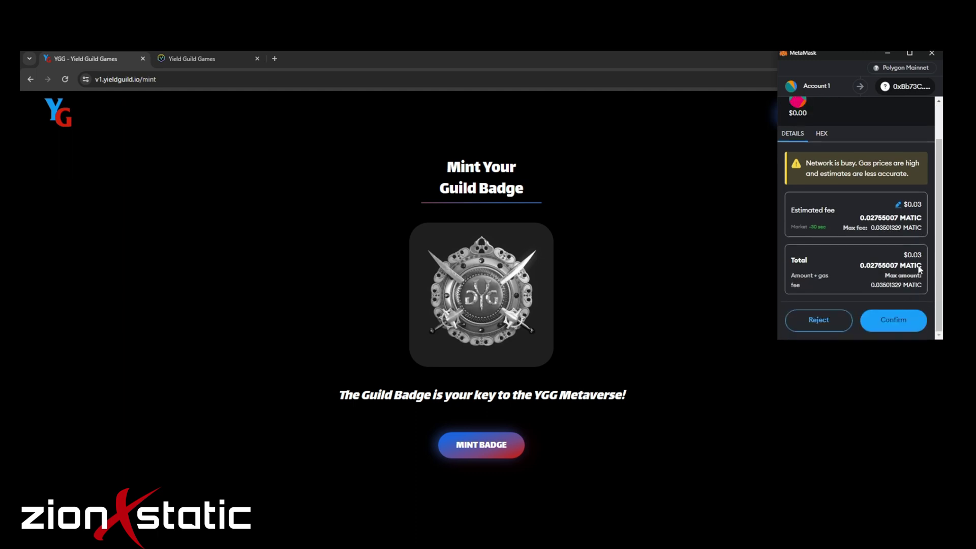
- Confirm the badge mint transaction in MetaMask to reach Welcome to YGG
{"action": "left_click", "coordinate": [894, 322]}
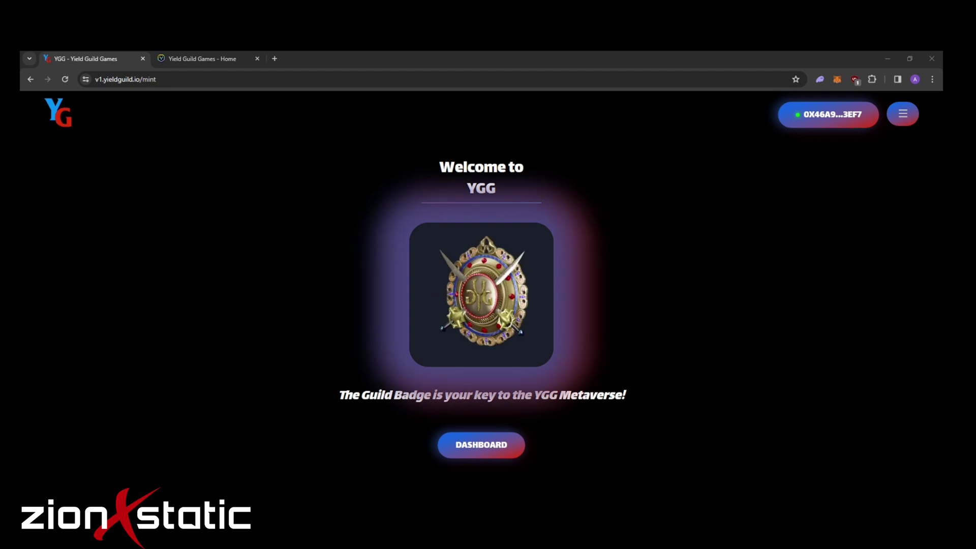
- Sign up with email on yieldguild.io, pasting the address and passing reCAPTCHA
{"action": "left_click", "coordinate": [196, 60]}
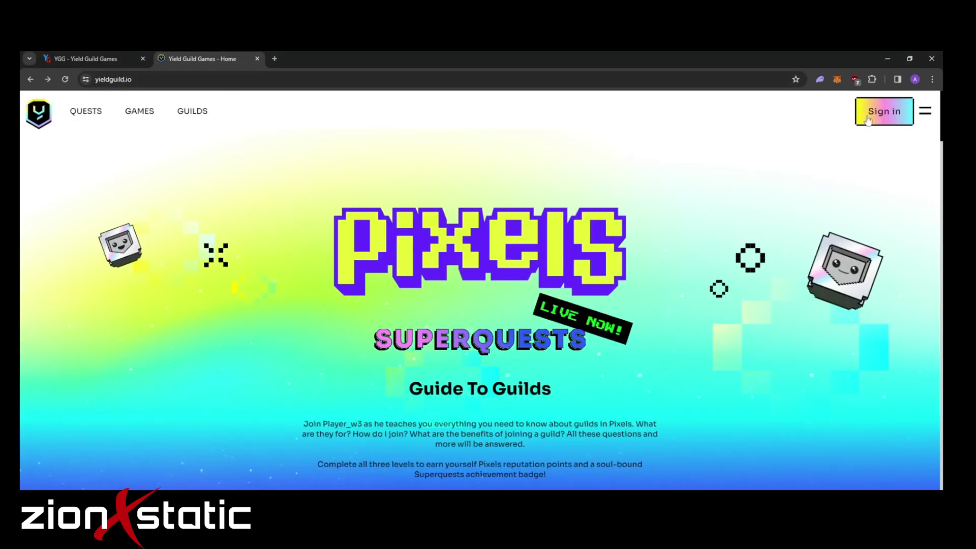
{"action": "left_click", "coordinate": [922, 116]}
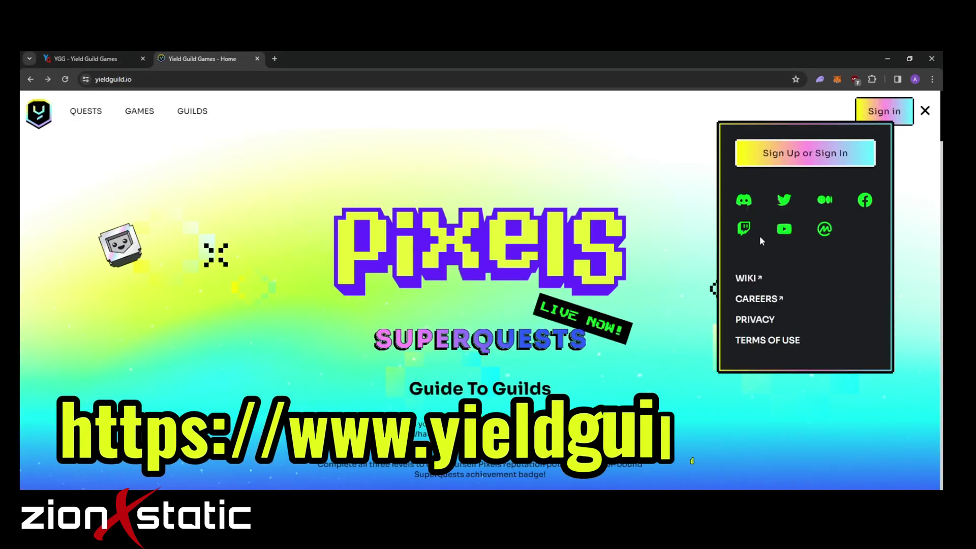
{"action": "left_click", "coordinate": [834, 158]}
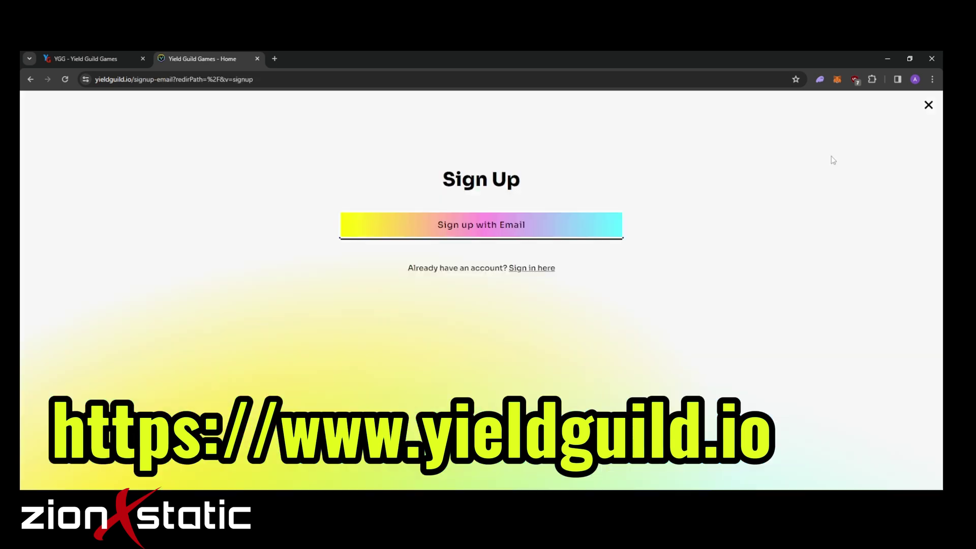
{"action": "left_click", "coordinate": [473, 224]}
{"action": "left_click", "coordinate": [458, 234]}
{"action": "key", "text": "ctrl+v"}
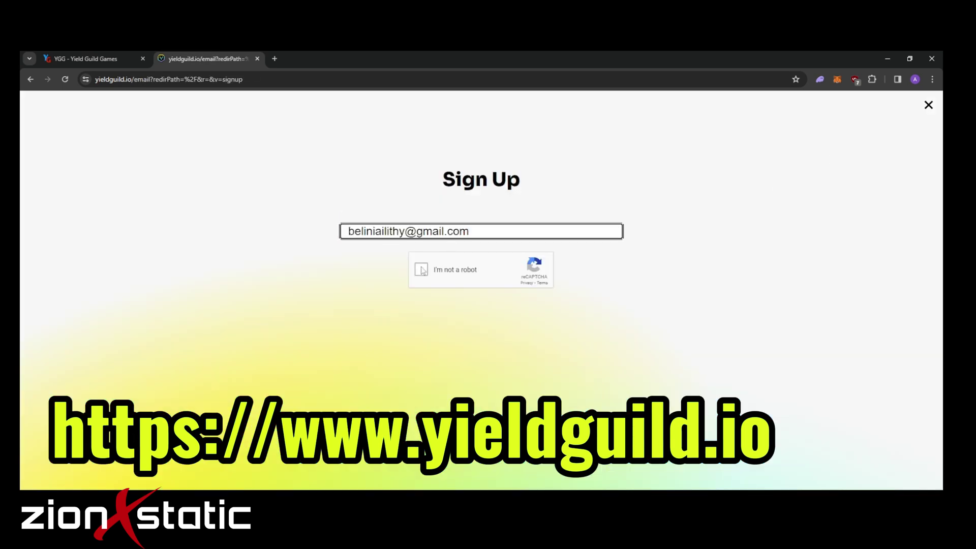
{"action": "left_click", "coordinate": [422, 270]}
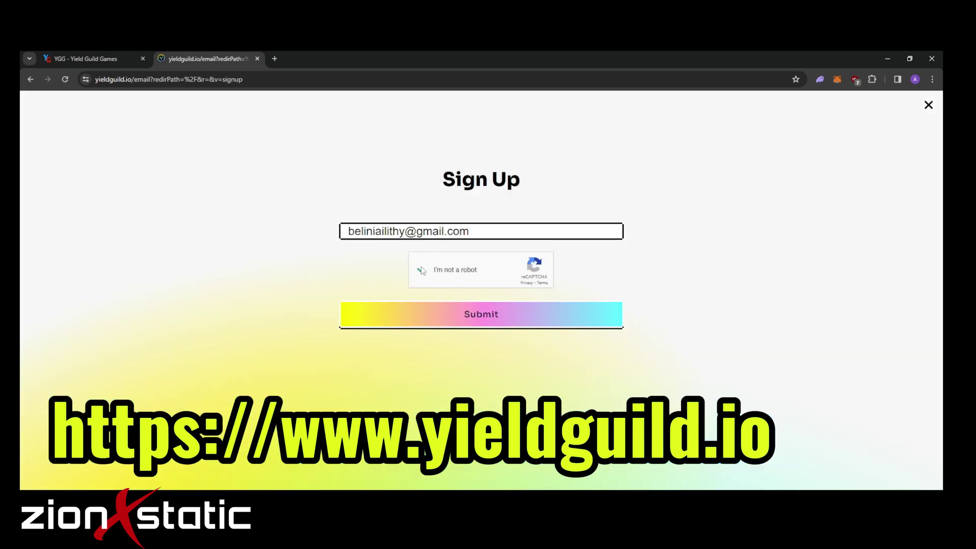
{"action": "left_click", "coordinate": [440, 314]}
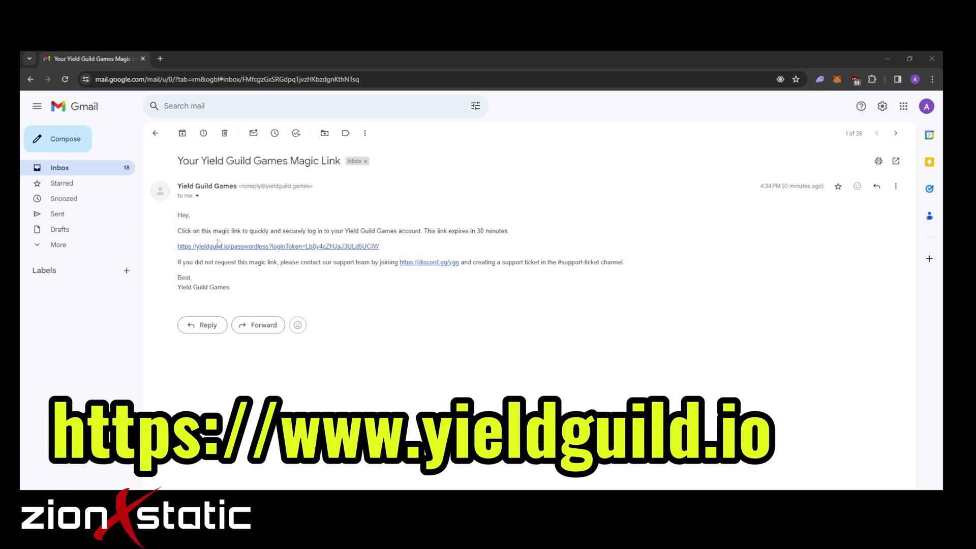
- Open the emailed magic link and accept the terms and conditions
{"action": "left_click", "coordinate": [322, 248]}
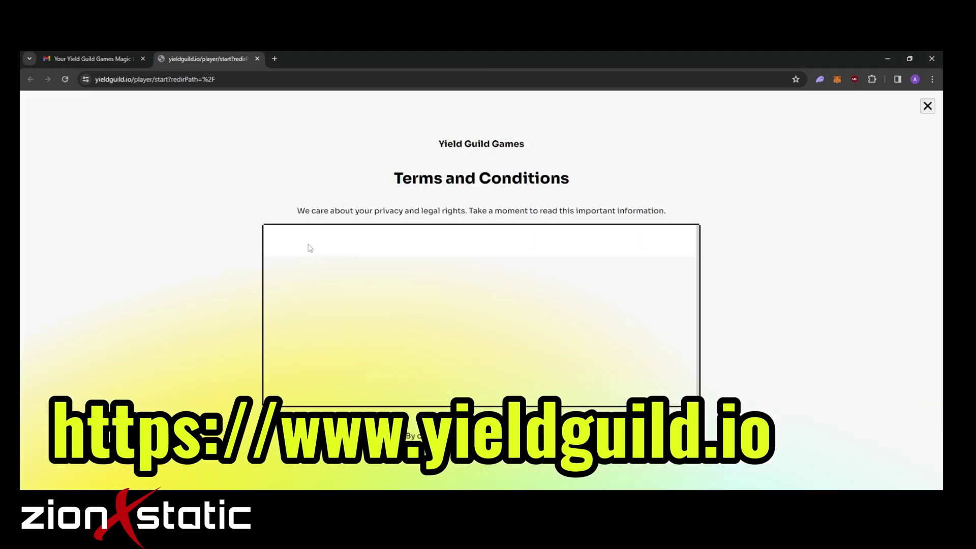
{"action": "scroll", "coordinate": [396, 303], "scroll_direction": "down", "scroll_amount": 10}
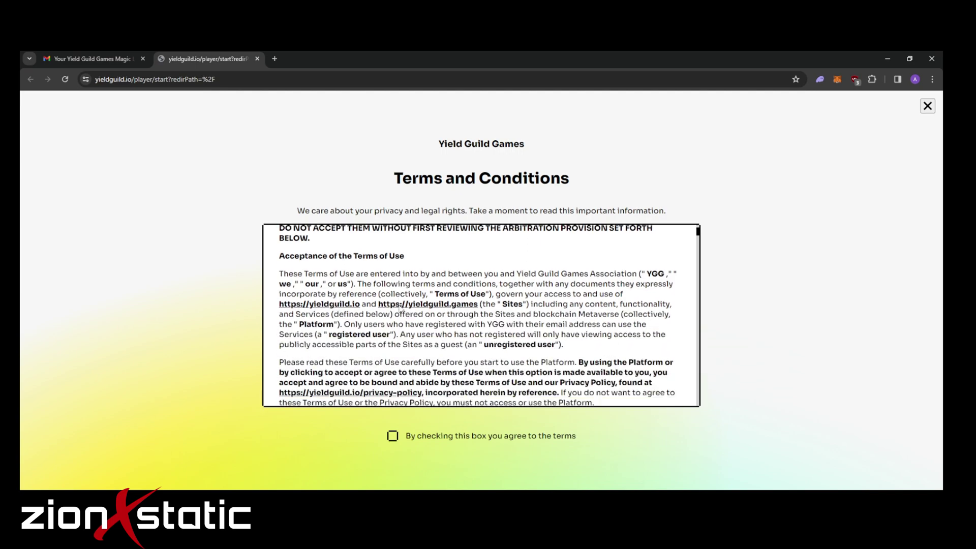
{"action": "scroll", "coordinate": [421, 338], "scroll_direction": "down", "scroll_amount": 3}
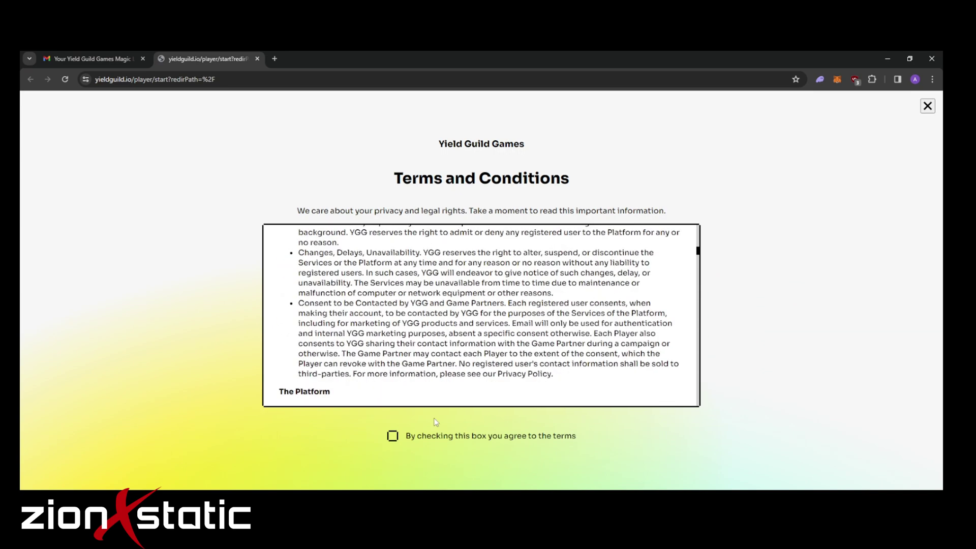
{"action": "left_click", "coordinate": [395, 438]}
{"action": "left_click", "coordinate": [490, 468]}
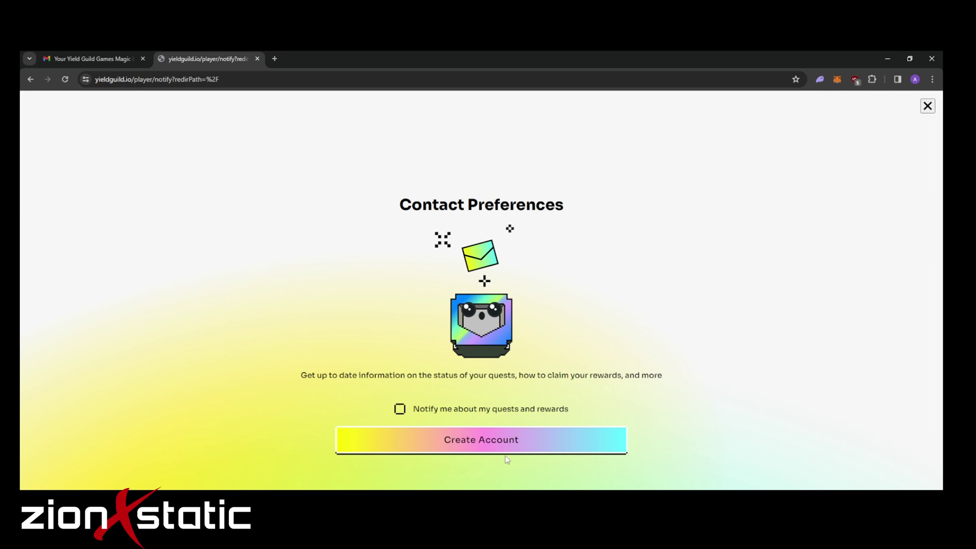
- Create the account and open the player profile showing the Mar 2024 join date
{"action": "left_click", "coordinate": [473, 440]}
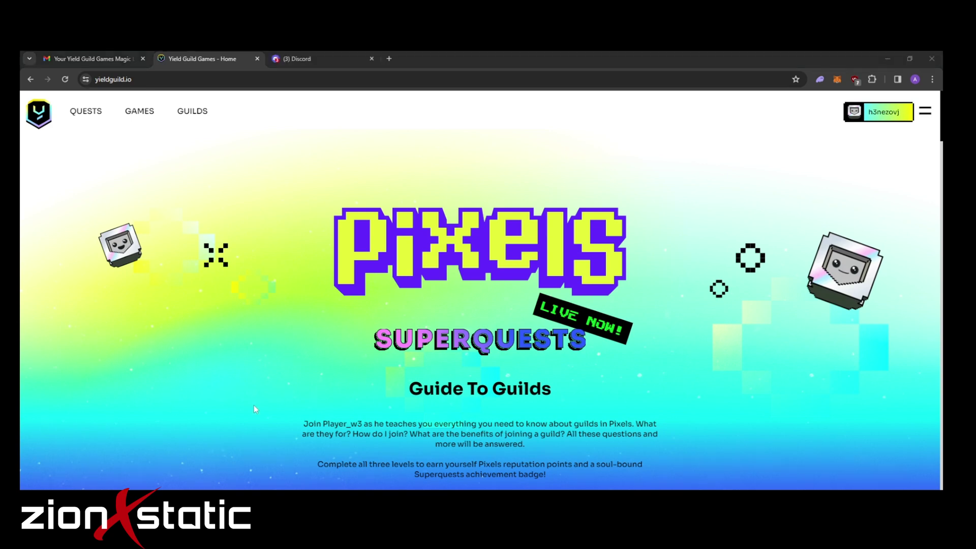
{"action": "left_click", "coordinate": [885, 113]}
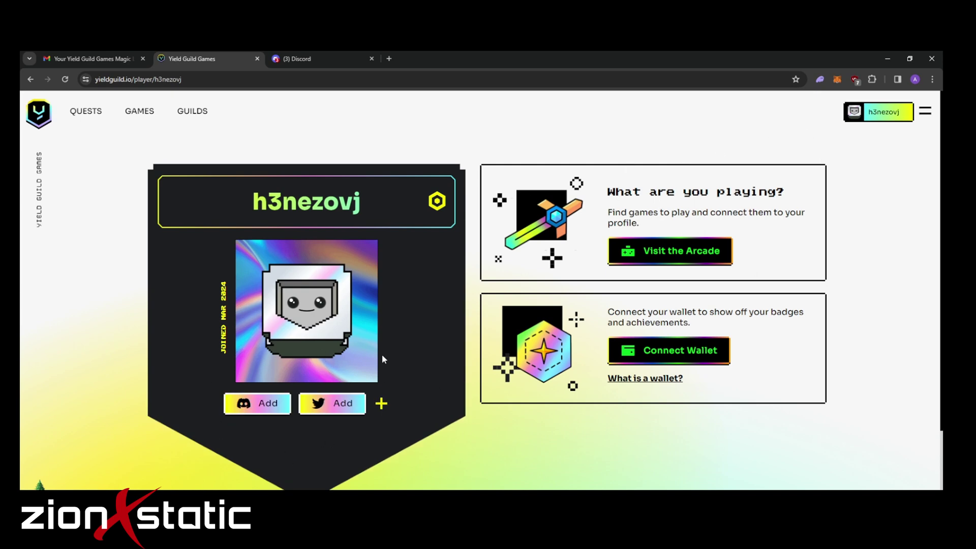
- Connect the MetaMask wallet under Settings > Wallets, approving and signing in MetaMask
{"action": "left_click", "coordinate": [927, 115]}
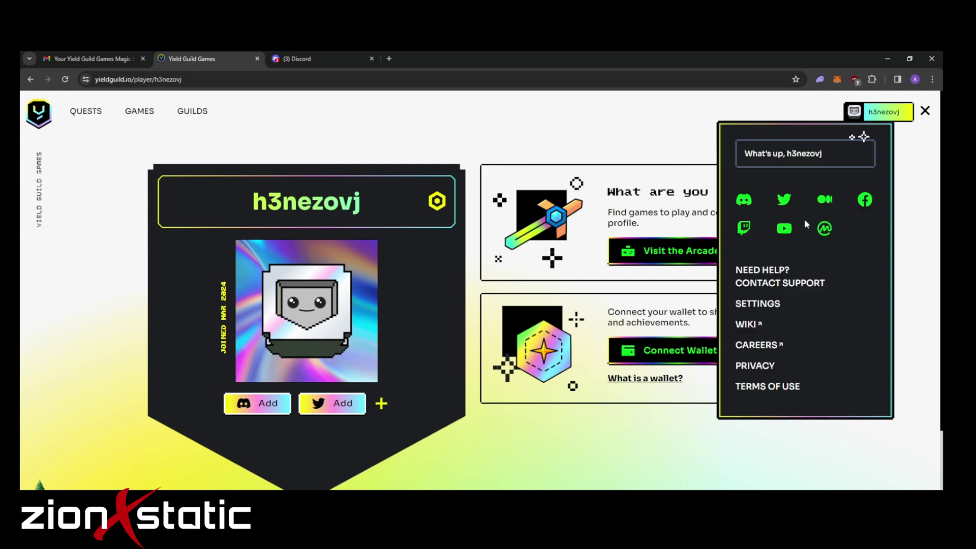
{"action": "left_click", "coordinate": [755, 304]}
{"action": "scroll", "coordinate": [757, 300], "scroll_direction": "up", "scroll_amount": 5}
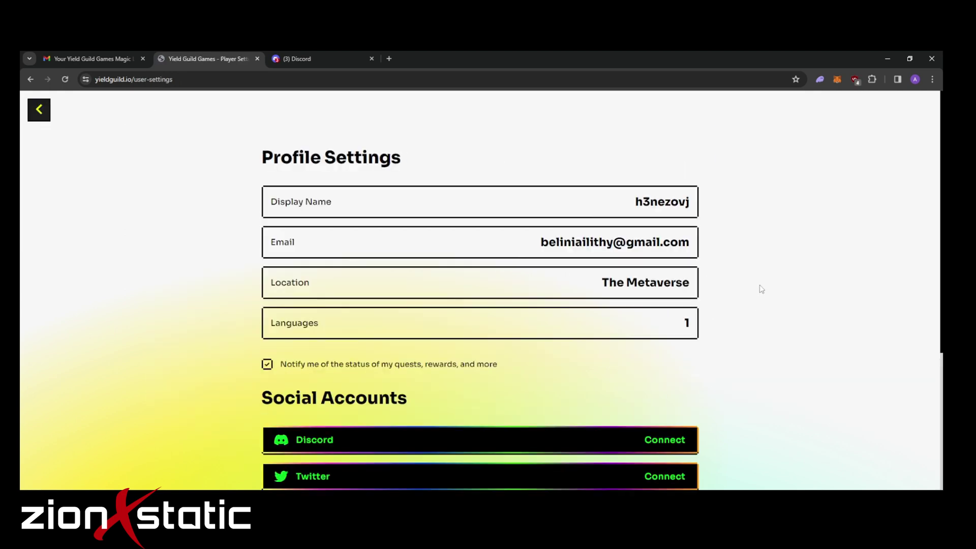
{"action": "scroll", "coordinate": [523, 275], "scroll_direction": "down", "scroll_amount": 4}
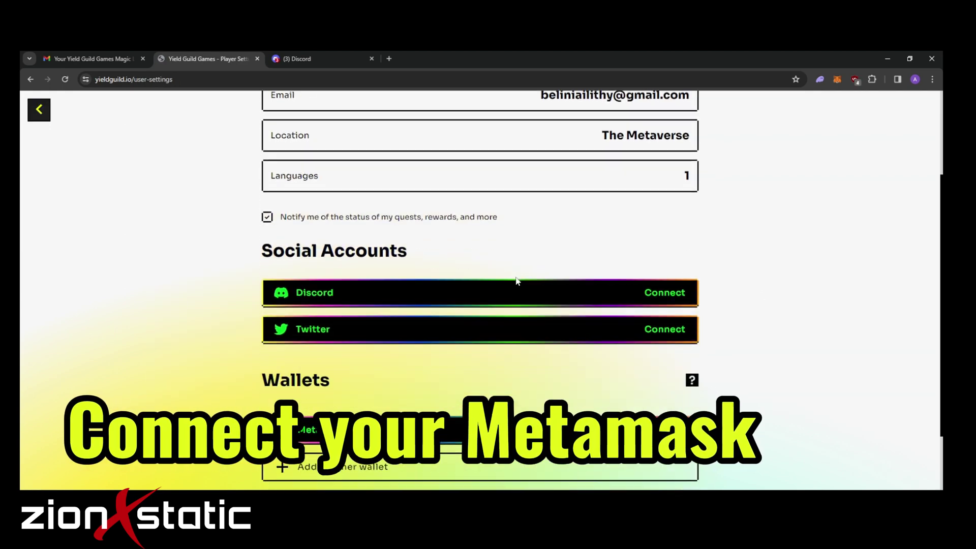
{"action": "left_click", "coordinate": [692, 385]}
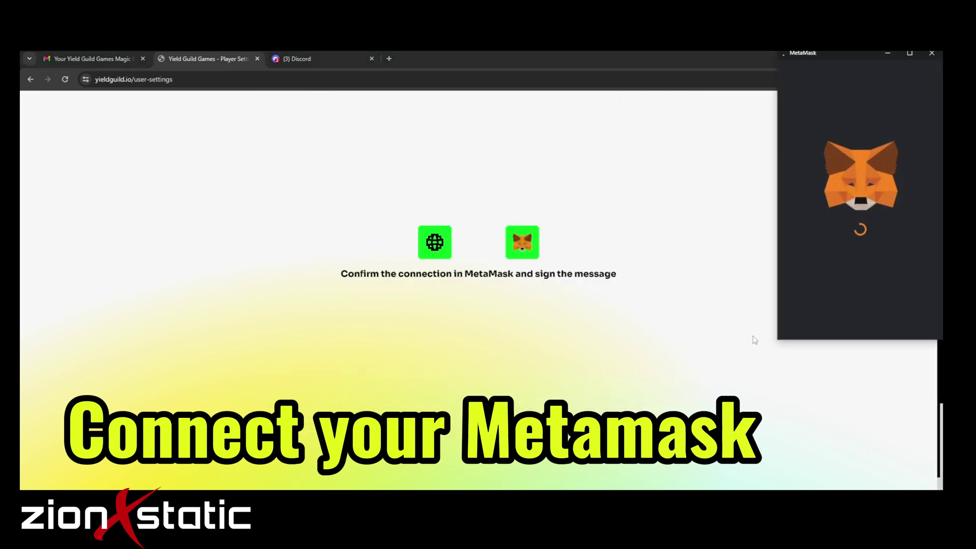
{"action": "left_click", "coordinate": [885, 319]}
{"action": "left_click", "coordinate": [886, 318]}
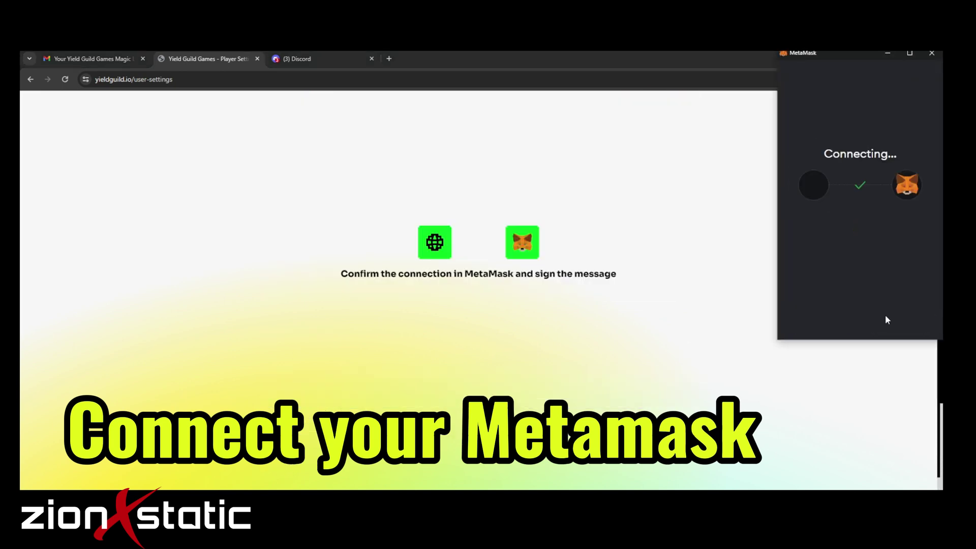
{"action": "left_click", "coordinate": [887, 320]}
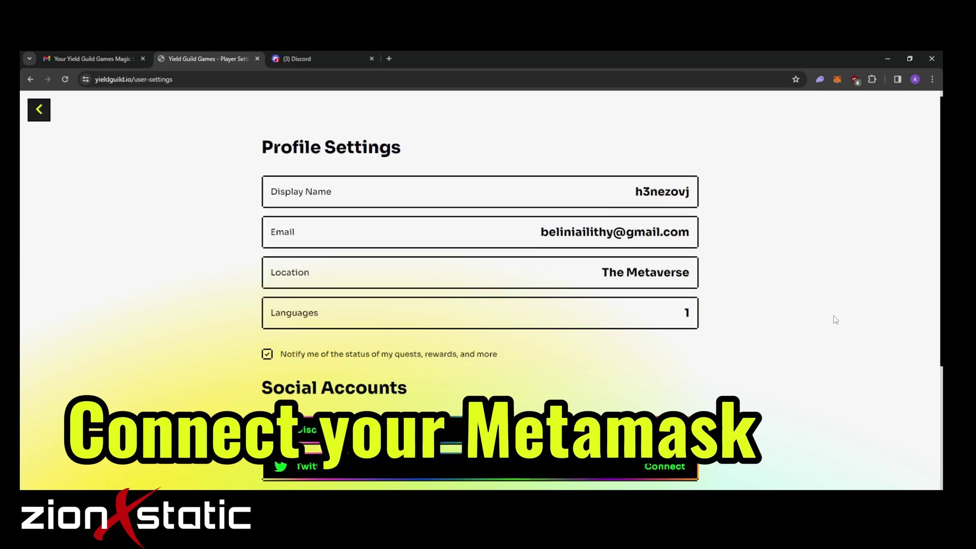
- Review the settings page, then return to the player profile
{"action": "scroll", "coordinate": [836, 320], "scroll_direction": "down", "scroll_amount": 3}
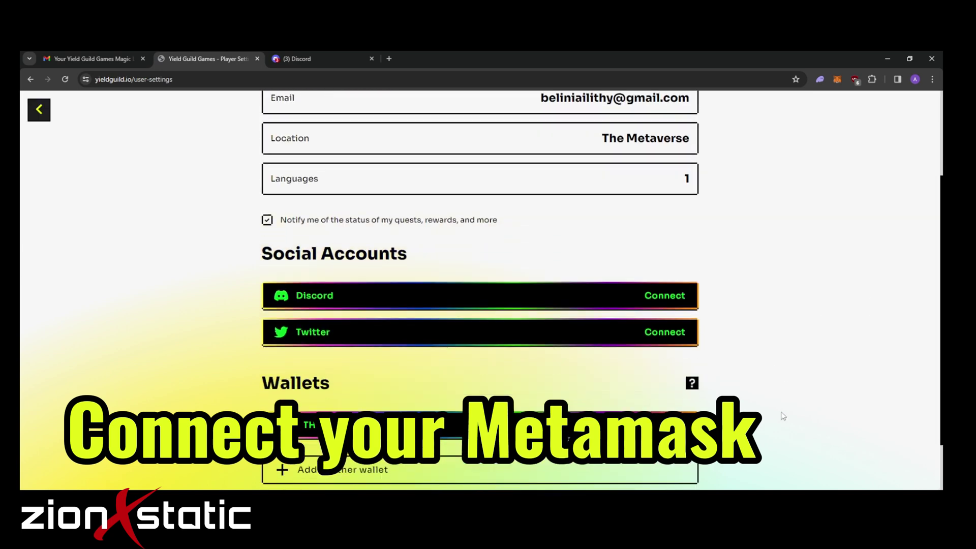
{"action": "scroll", "coordinate": [783, 416], "scroll_direction": "up", "scroll_amount": 3}
{"action": "scroll", "coordinate": [626, 329], "scroll_direction": "down", "scroll_amount": 3}
{"action": "scroll", "coordinate": [686, 344], "scroll_direction": "down", "scroll_amount": 3}
{"action": "scroll", "coordinate": [703, 321], "scroll_direction": "up", "scroll_amount": 3}
{"action": "scroll", "coordinate": [747, 305], "scroll_direction": "up", "scroll_amount": 3}
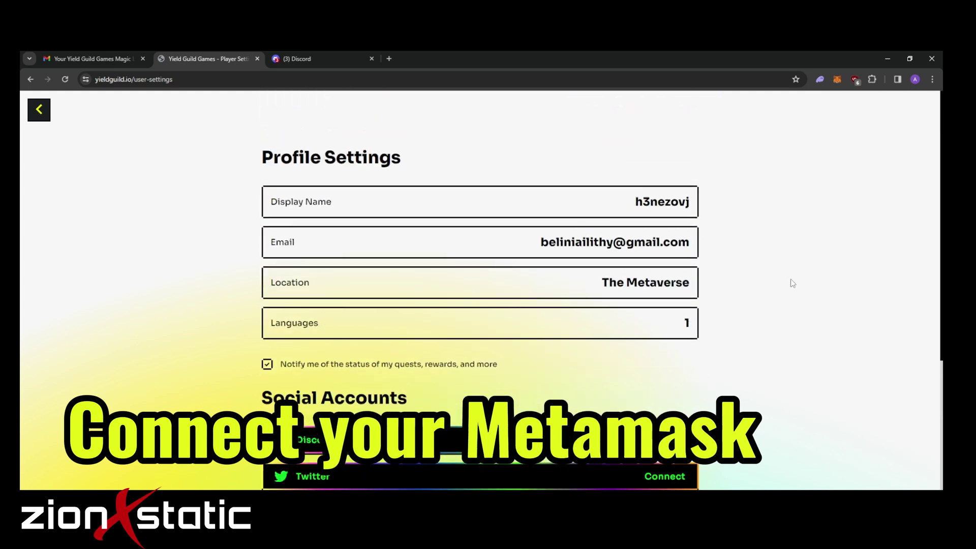
{"action": "left_click", "coordinate": [44, 115]}
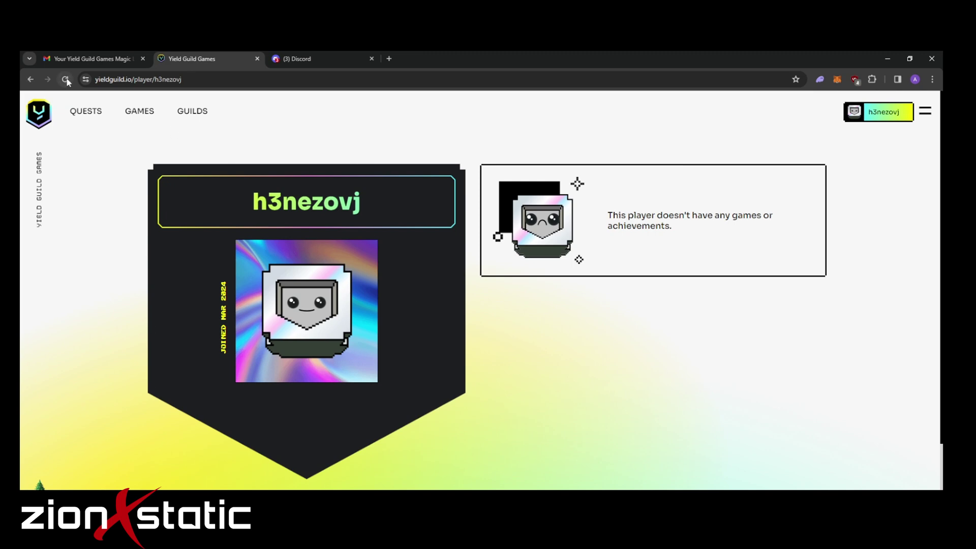
- Open the OpenSea profile to confirm the collected Yield Guild Polygon Badge
{"action": "left_click", "coordinate": [925, 111]}
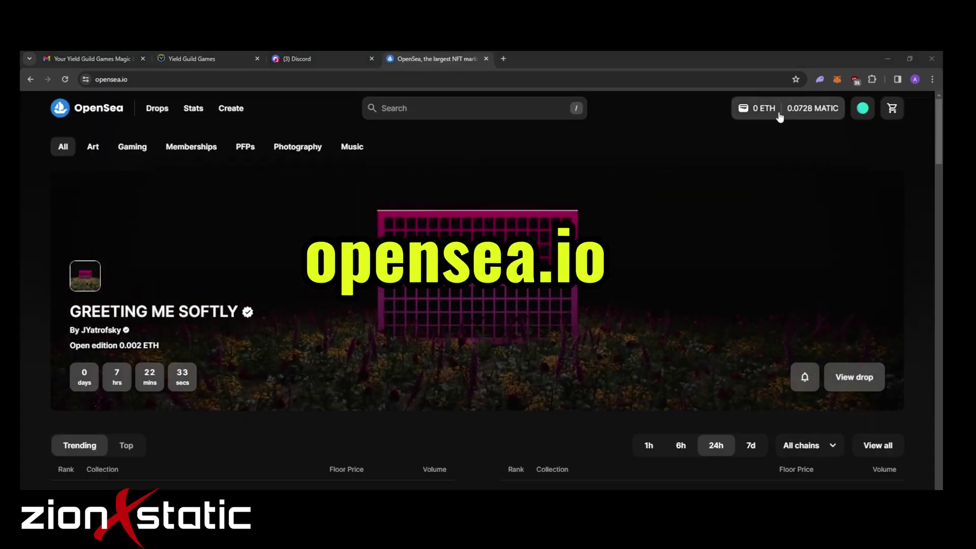
{"action": "mouse_move", "coordinate": [863, 108]}
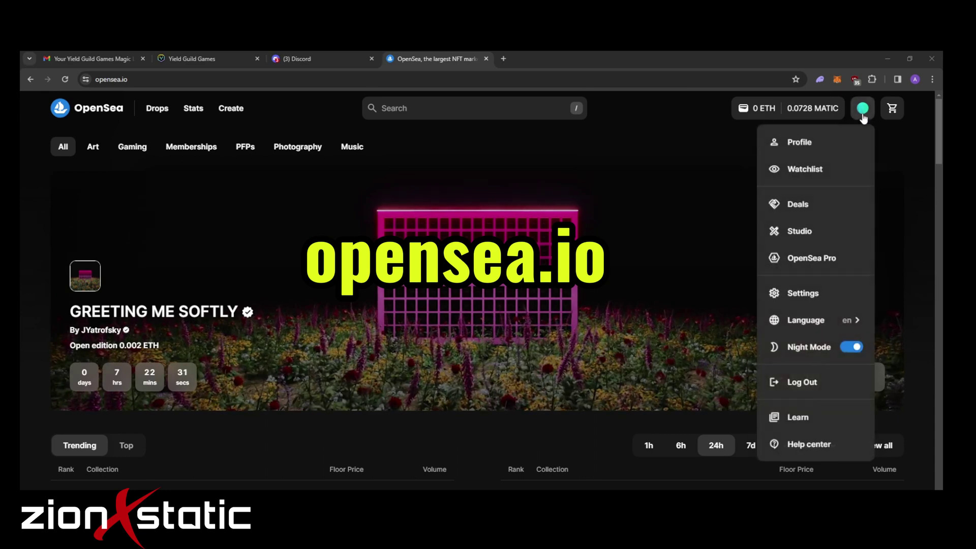
{"action": "left_click", "coordinate": [763, 145]}
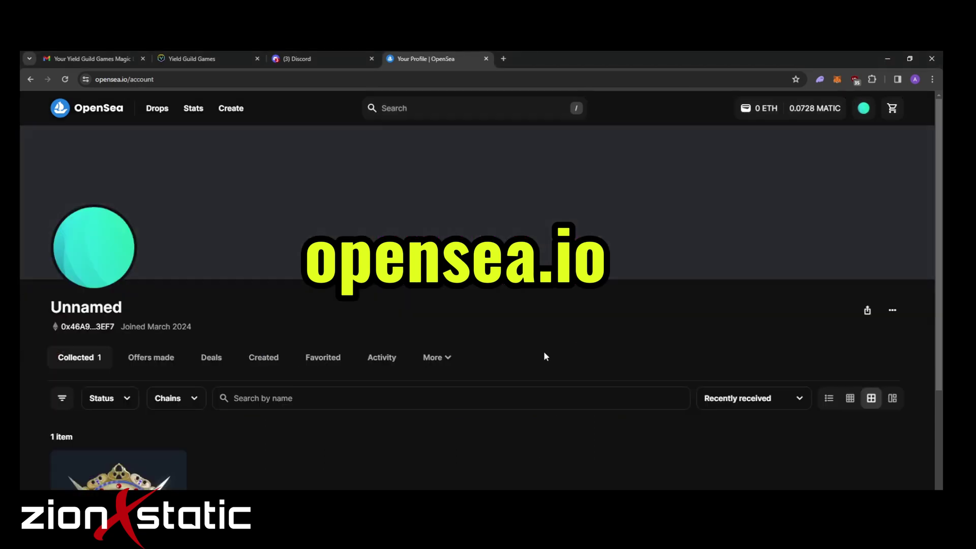
{"action": "scroll", "coordinate": [545, 355], "scroll_direction": "down", "scroll_amount": 2}
{"action": "scroll", "coordinate": [152, 402], "scroll_direction": "down", "scroll_amount": 1}
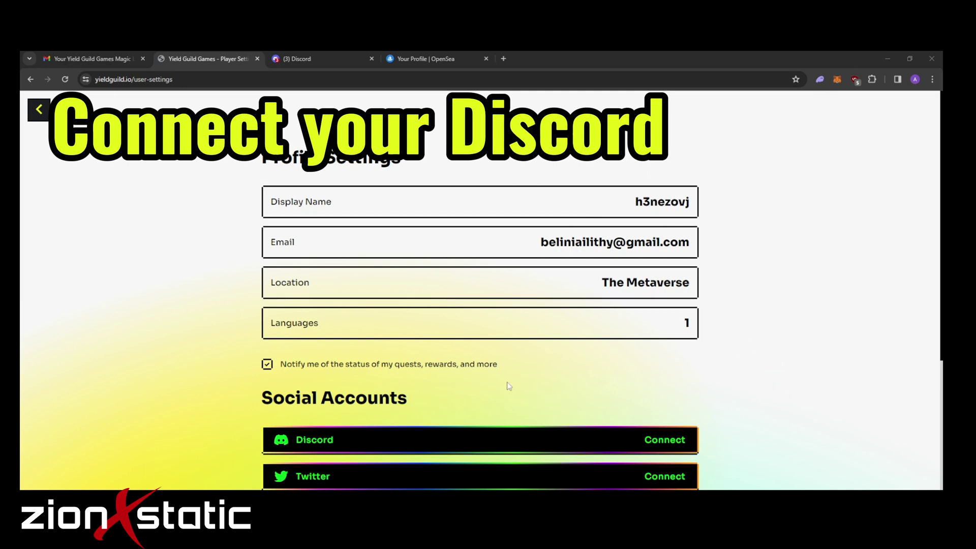
- Connect Discord in Social Accounts and authorize YGG on Discord's OAuth page
{"action": "left_click", "coordinate": [656, 440]}
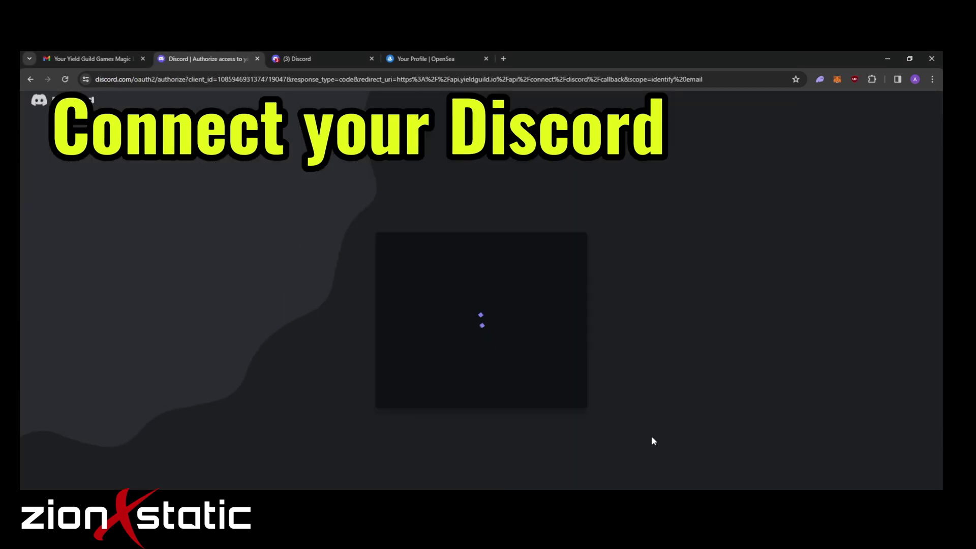
{"action": "left_click", "coordinate": [561, 471]}
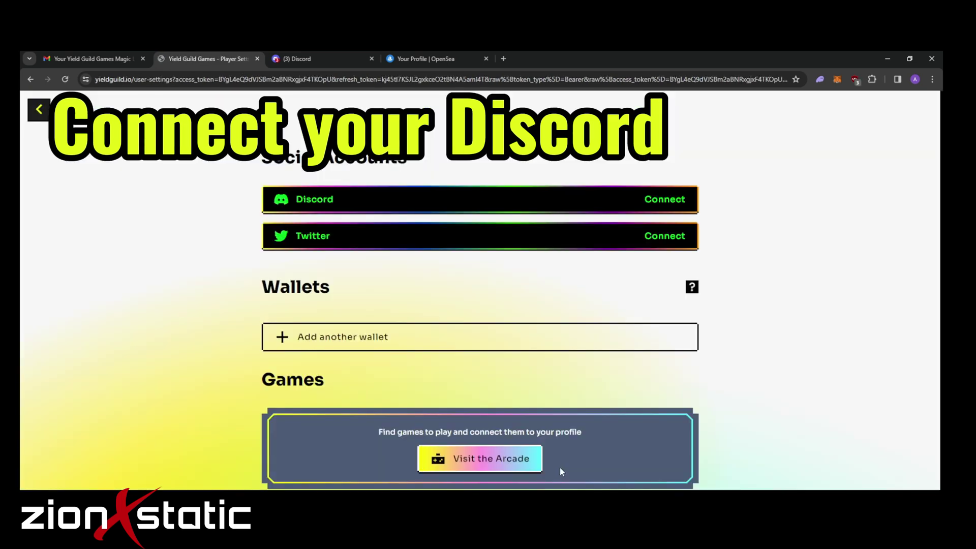
- In Discord, pick YGG announcements, playing as a YGG member, and being more than a community member
{"action": "left_click", "coordinate": [309, 60]}
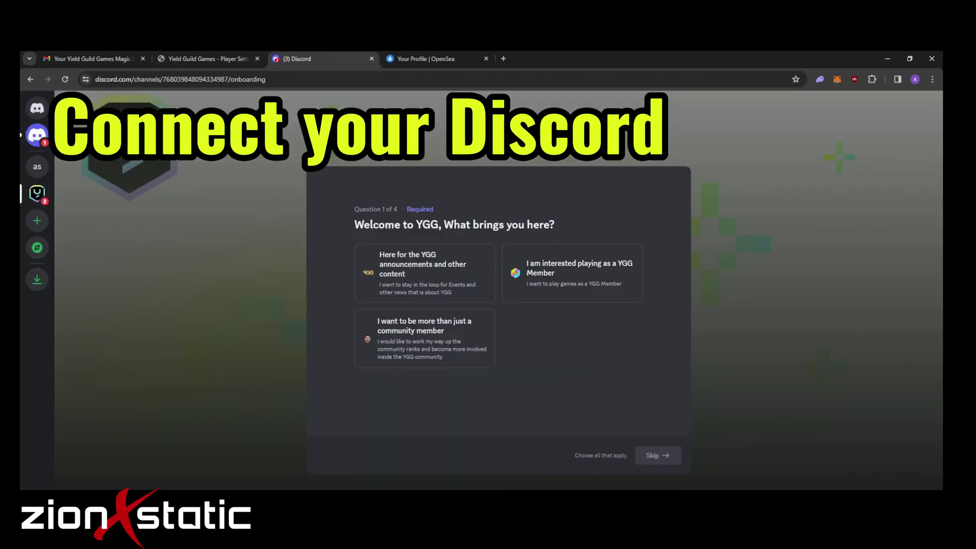
{"action": "left_click", "coordinate": [432, 283]}
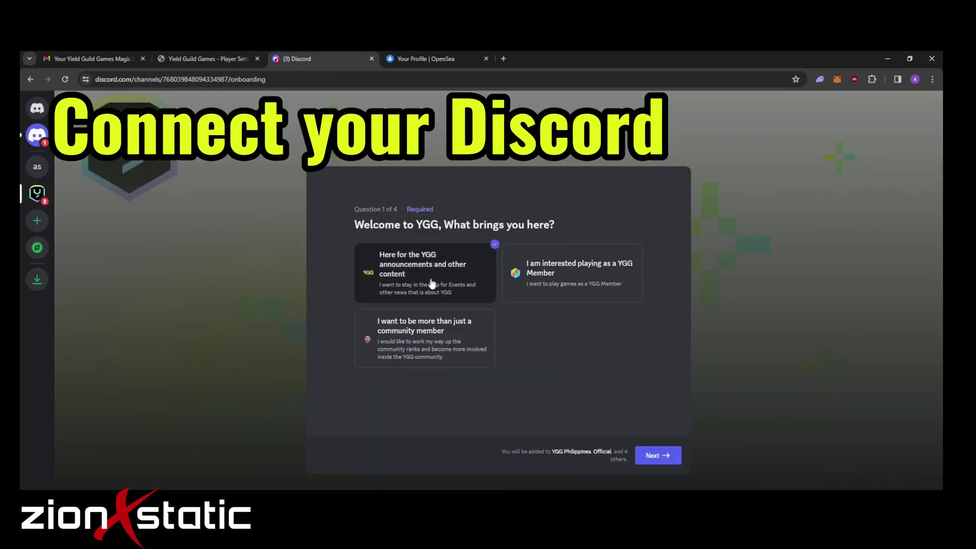
{"action": "left_click", "coordinate": [571, 279]}
{"action": "left_click", "coordinate": [460, 353]}
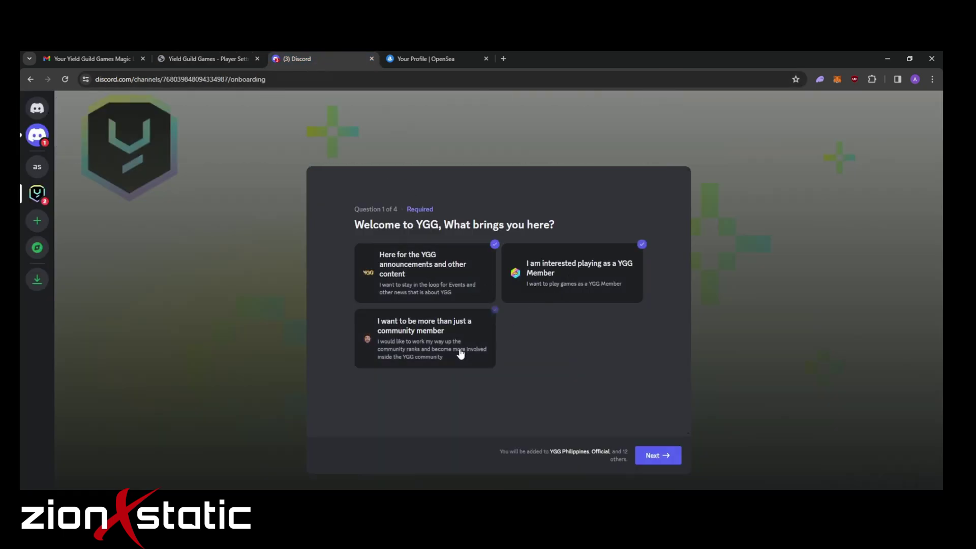
{"action": "left_click", "coordinate": [656, 458]}
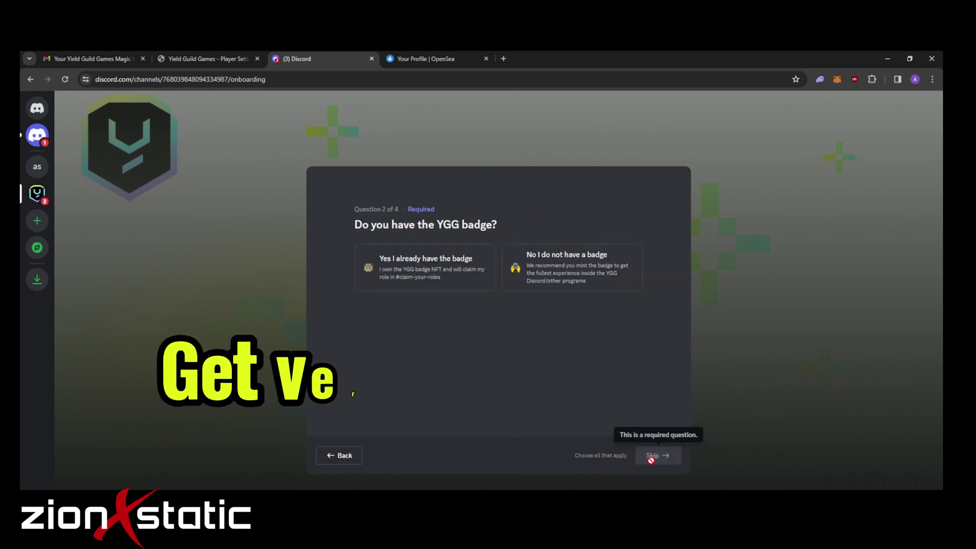
- Answer Yes to owning the badge, No to YGG tokens, choose Super quest, and accept the rules
{"action": "left_click", "coordinate": [436, 269]}
{"action": "left_click", "coordinate": [666, 460]}
{"action": "left_click", "coordinate": [572, 264]}
{"action": "left_click", "coordinate": [656, 457]}
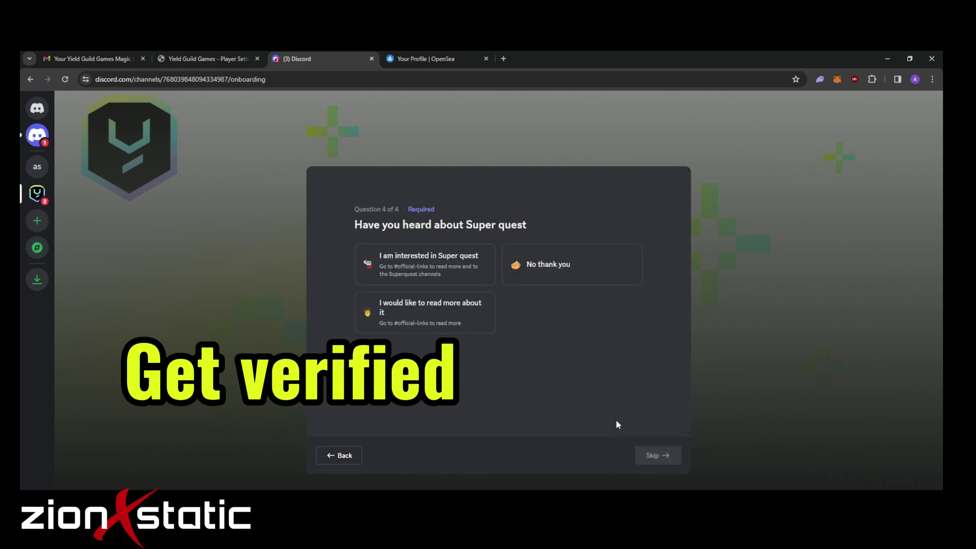
{"action": "left_click", "coordinate": [432, 265]}
{"action": "left_click", "coordinate": [658, 456]}
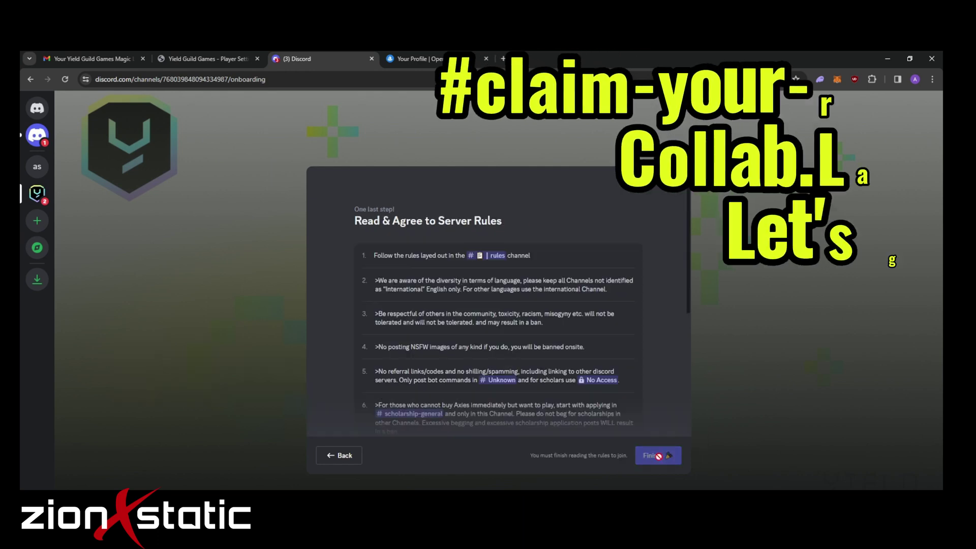
{"action": "scroll", "coordinate": [633, 414], "scroll_direction": "down", "scroll_amount": 10}
{"action": "left_click", "coordinate": [661, 455]}
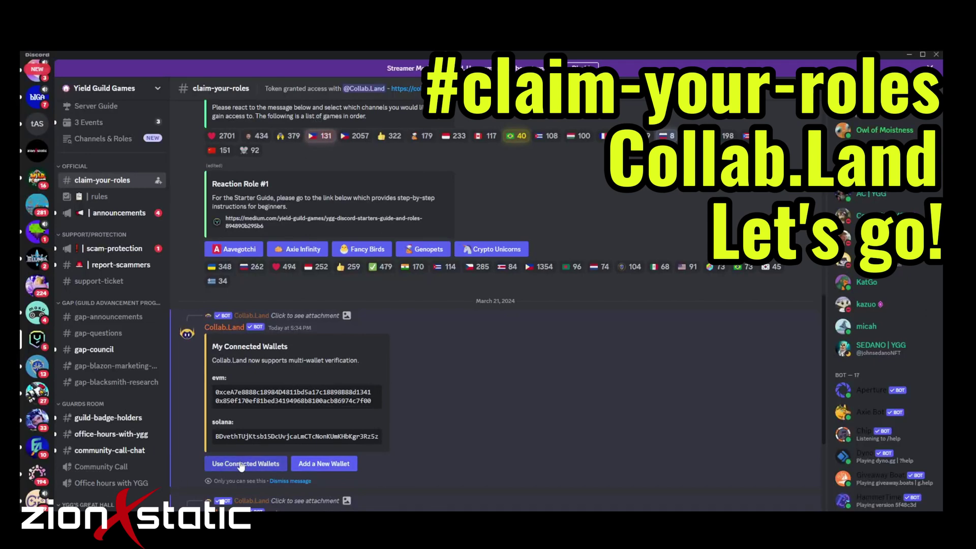
- Verify assets with Collab.Land using connected wallets, then view gap-announcements and gap-questions
{"action": "scroll", "coordinate": [240, 305], "scroll_direction": "up", "scroll_amount": 4}
{"action": "left_click", "coordinate": [224, 214]}
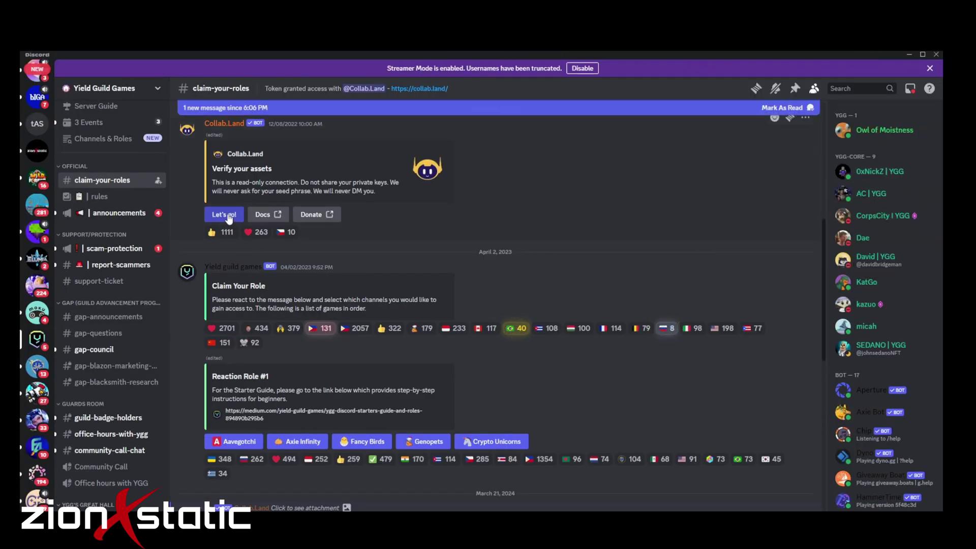
{"action": "left_click", "coordinate": [223, 214]}
{"action": "left_click", "coordinate": [239, 483]}
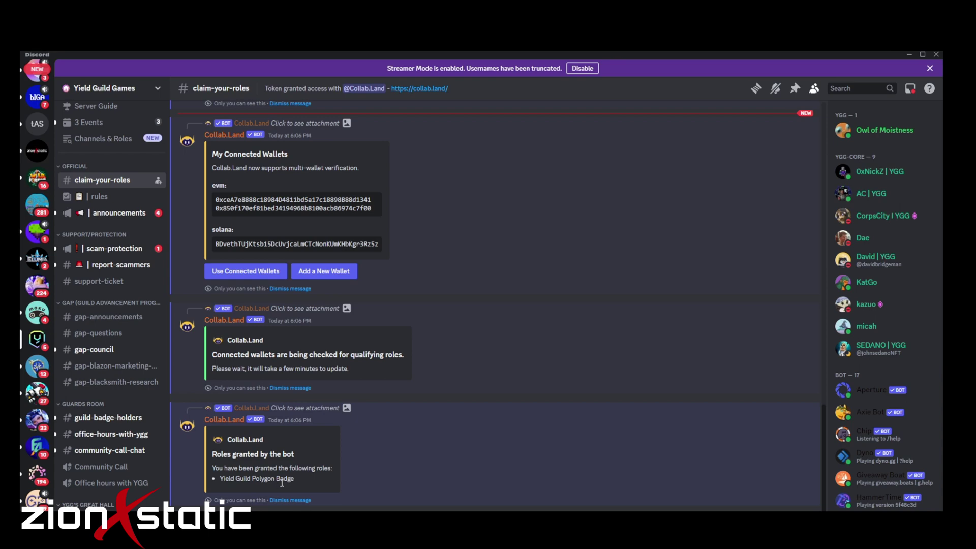
{"action": "left_click", "coordinate": [108, 316]}
{"action": "left_click", "coordinate": [125, 334]}
- Scroll down the Yield Guild Games server's channel sidebar
{"action": "scroll", "coordinate": [117, 376], "scroll_direction": "down", "scroll_amount": 3}
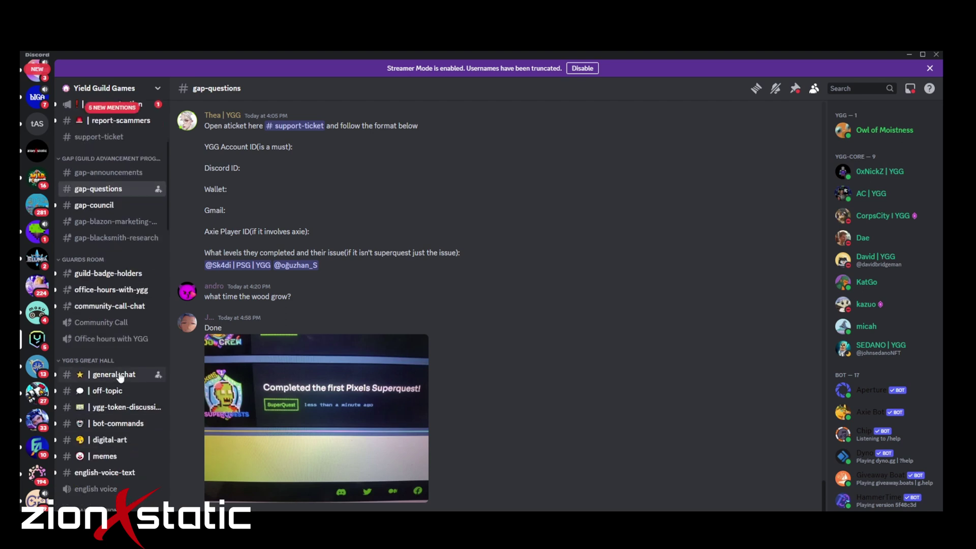